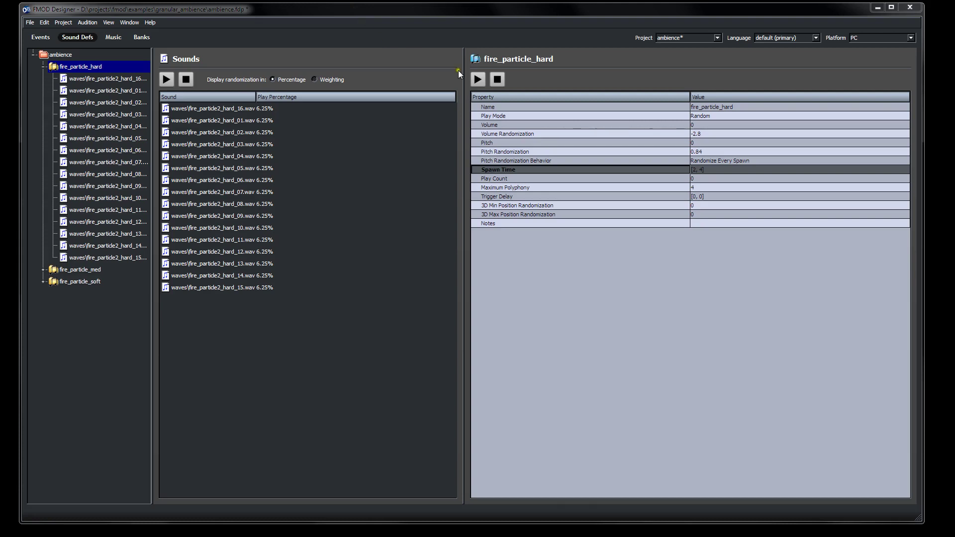
- Audition fire_particle_hard with its original 2 to 4 Spawn Time range
{"action": "left_click", "coordinate": [560, 77]}
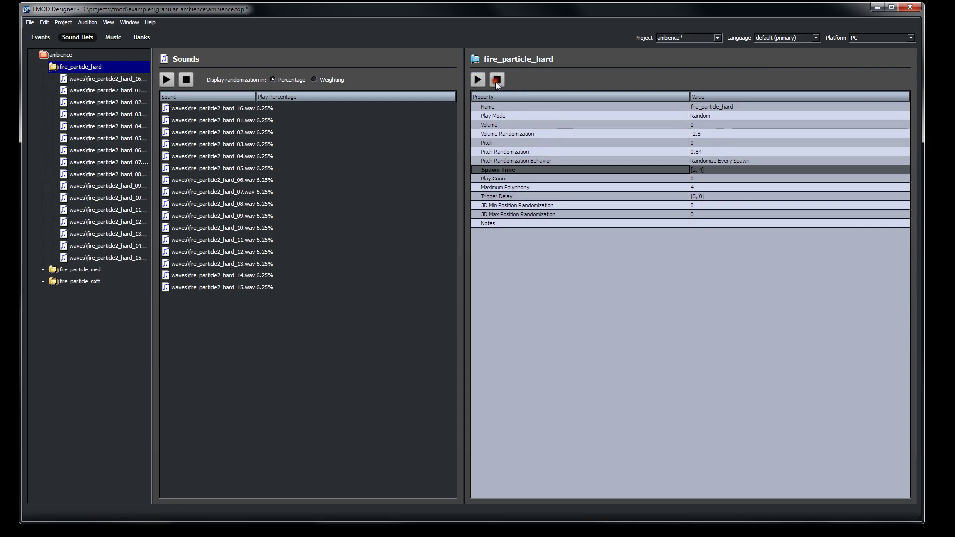
{"action": "left_click", "coordinate": [697, 170]}
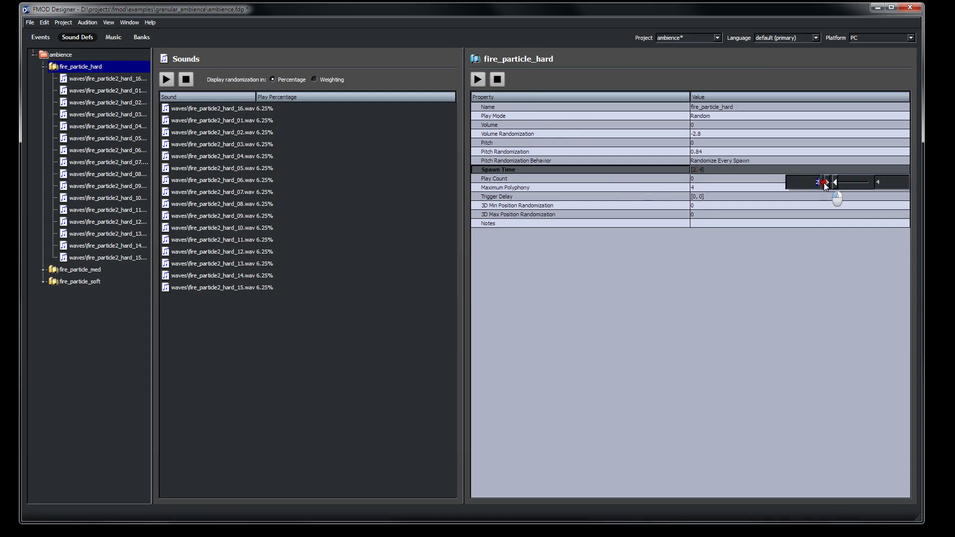
{"action": "scroll", "coordinate": [826, 183], "scroll_direction": "up", "scroll_amount": 3}
{"action": "left_click", "coordinate": [475, 80]}
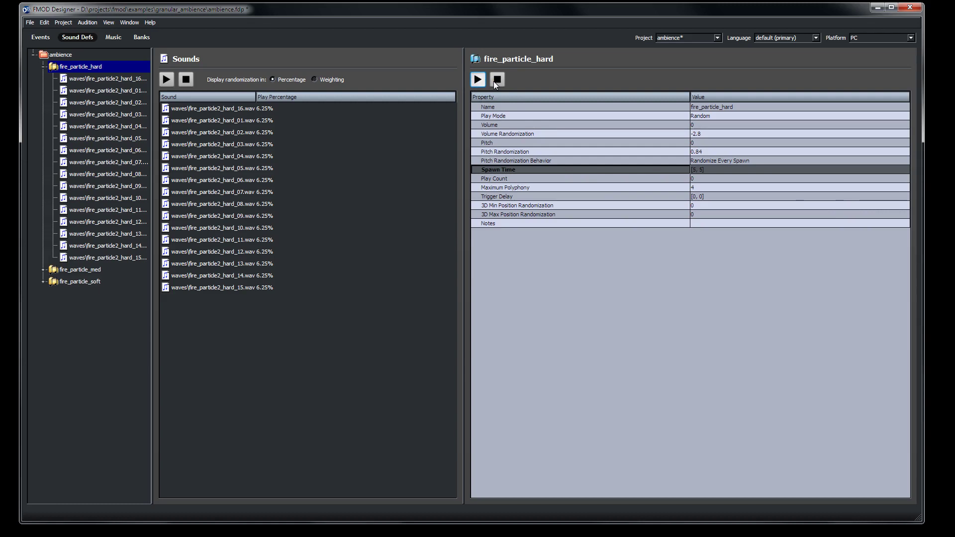
{"action": "left_click", "coordinate": [496, 81]}
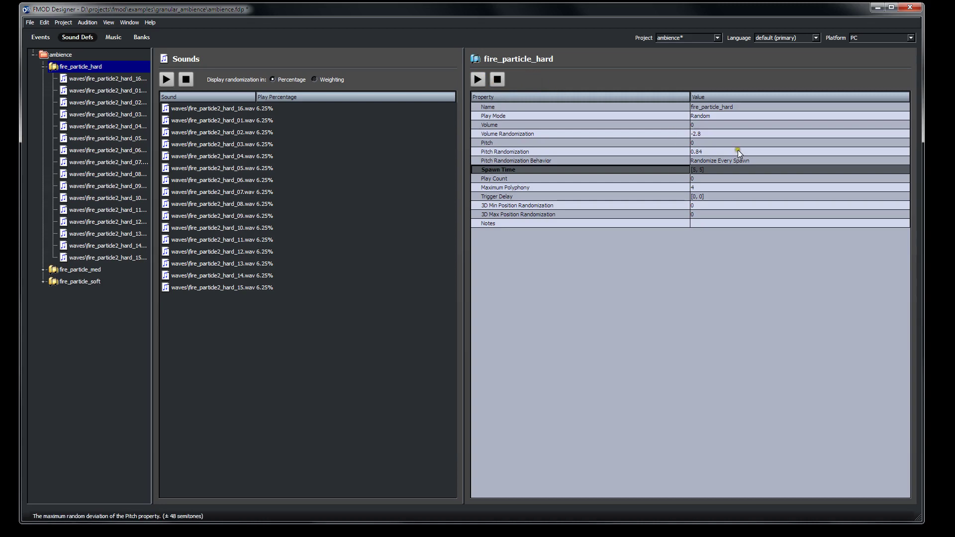
- Widen fire_particle_hard's Spawn Time range to 5–119
{"action": "left_click", "coordinate": [754, 166]}
{"action": "left_click", "coordinate": [754, 169]}
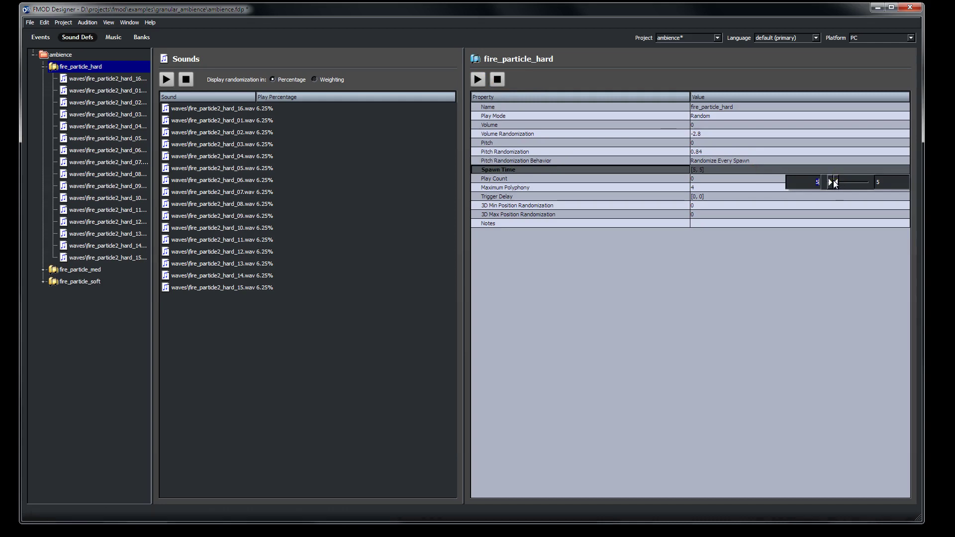
{"action": "left_click_drag", "start_coordinate": [834, 180], "coordinate": [845, 181]}
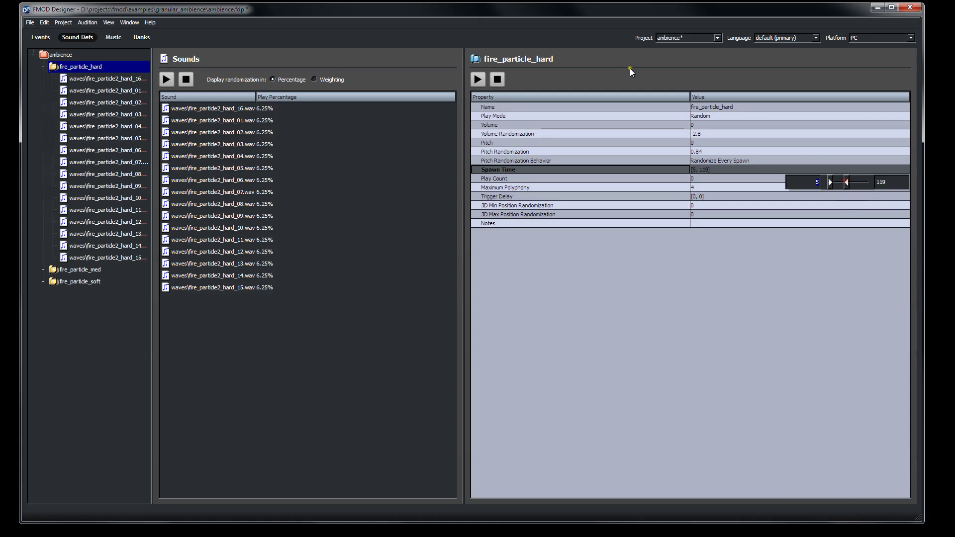
- Audition fire_particle_hard with its widened 5–119 spawn range
{"action": "left_click", "coordinate": [479, 79]}
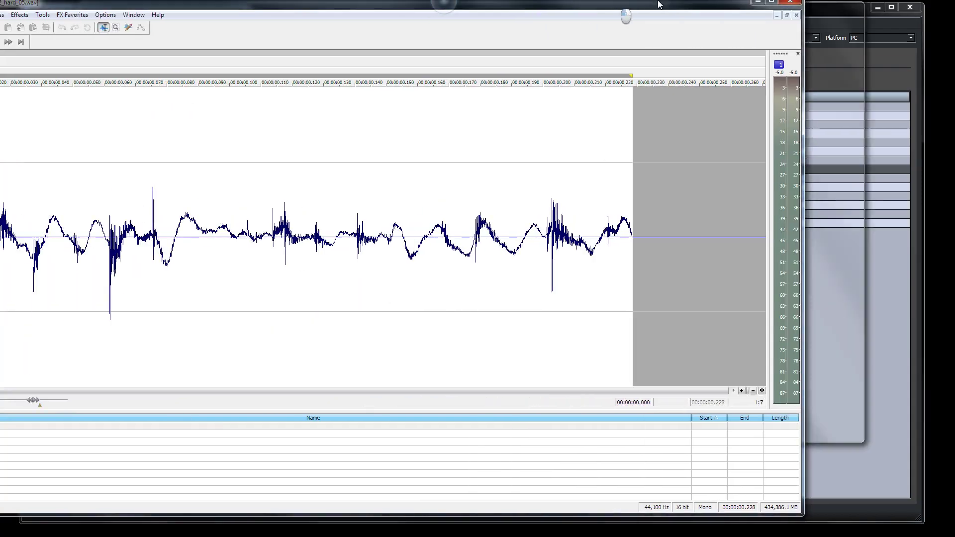
- Move Sound Forge into view and open the More Windows list of open fire_particle2 files
{"action": "left_click_drag", "start_coordinate": [658, 4], "coordinate": [783, 15]}
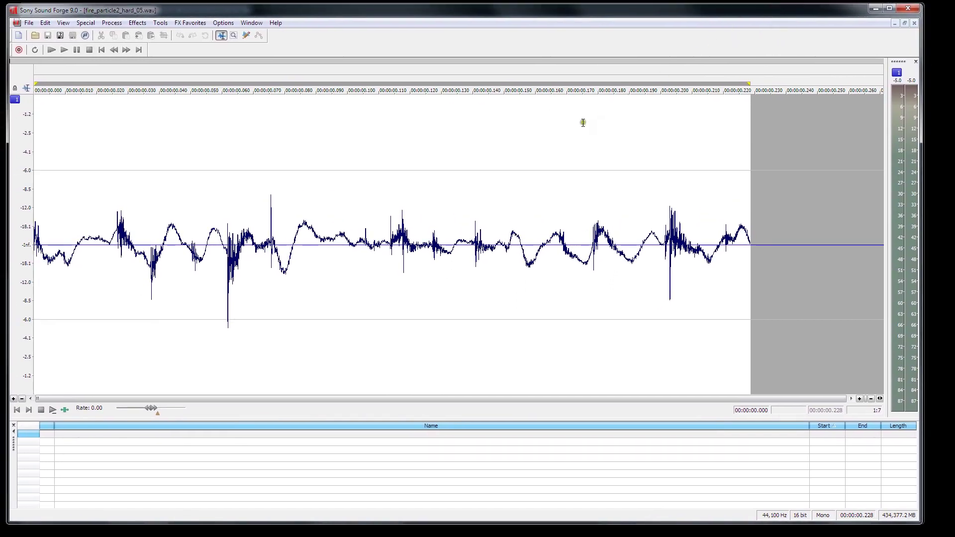
{"action": "left_click", "coordinate": [252, 23]}
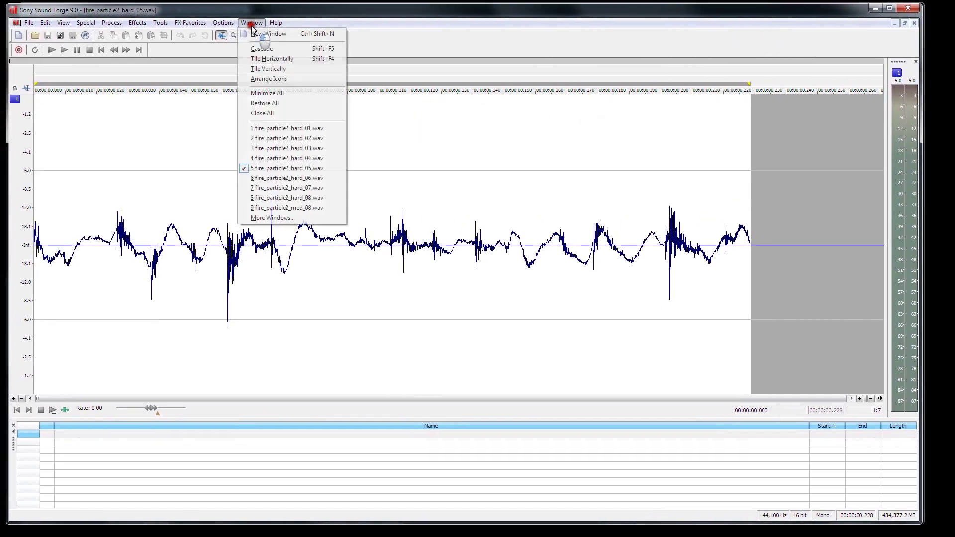
{"action": "left_click", "coordinate": [276, 218]}
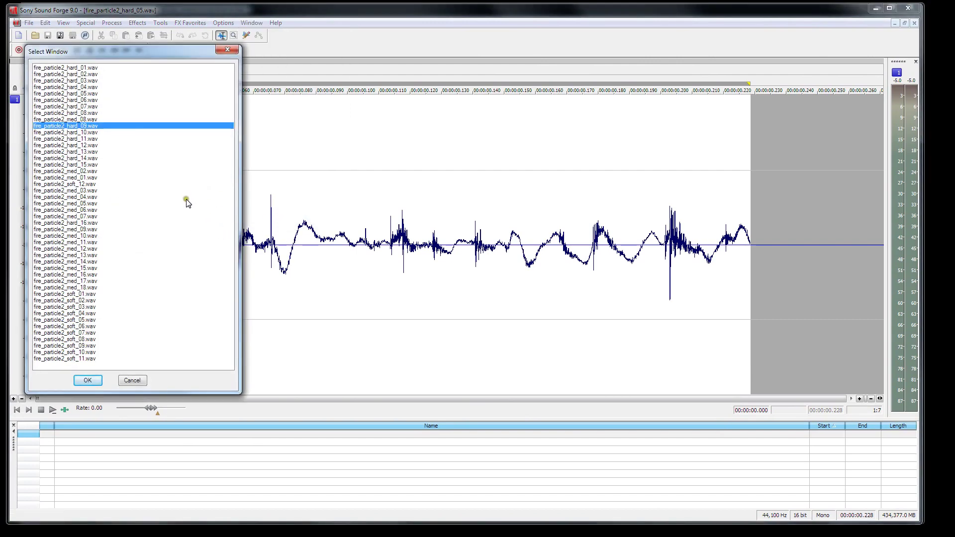
{"action": "left_click", "coordinate": [87, 69]}
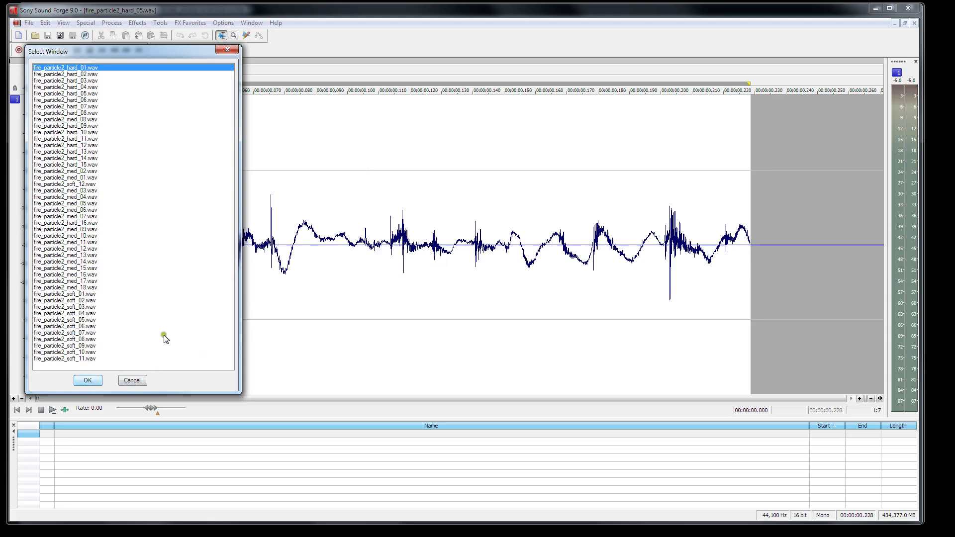
{"action": "left_click_drag", "start_coordinate": [199, 51], "coordinate": [196, 57]}
- Play fire_particle2_med_08.wav and compare it against fire_particle2_hard_05.wav
{"action": "double_click", "coordinate": [94, 125]}
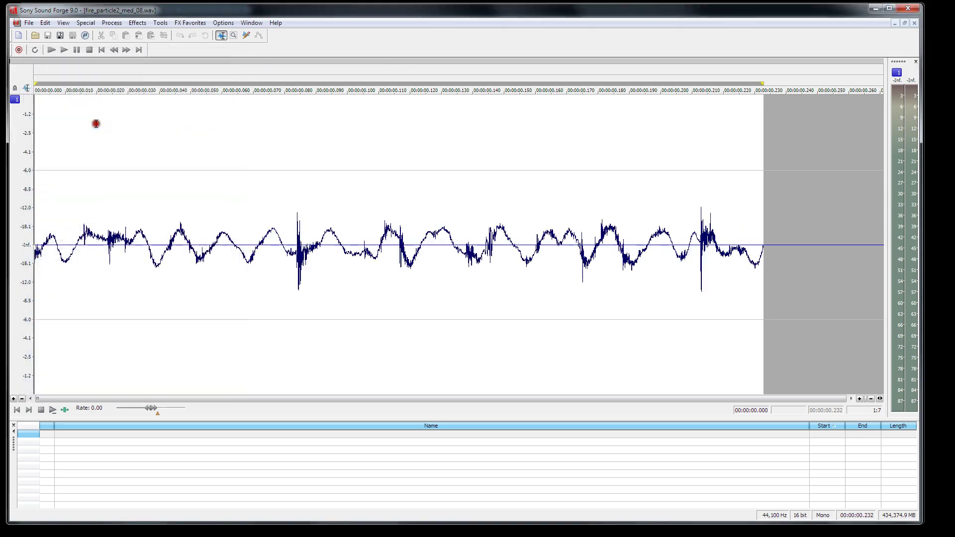
{"action": "left_click", "coordinate": [64, 50]}
{"action": "left_click", "coordinate": [251, 23]}
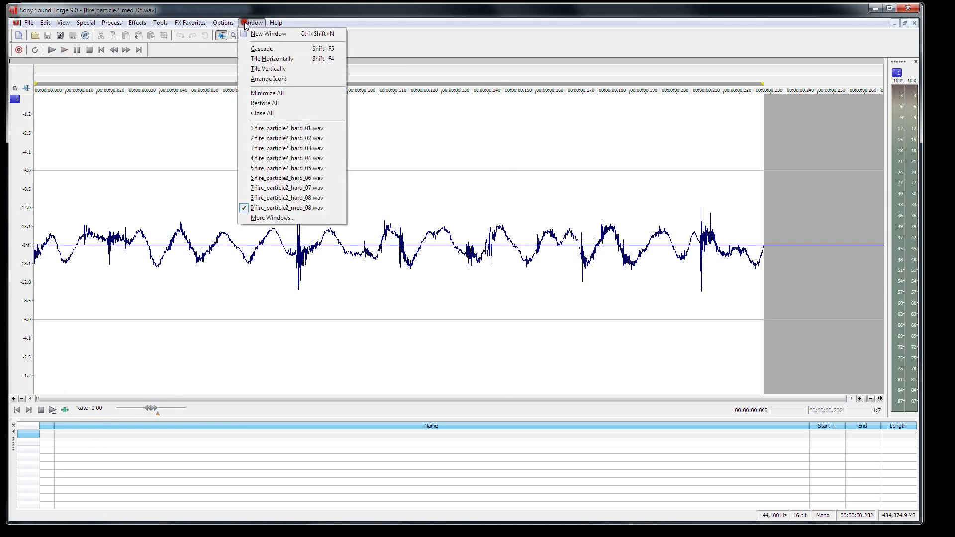
{"action": "left_click", "coordinate": [287, 168]}
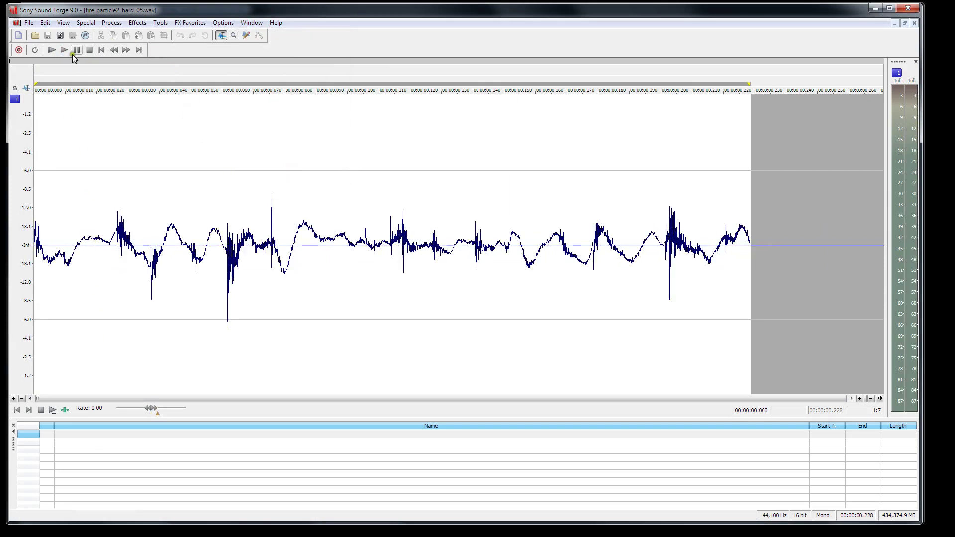
{"action": "left_click", "coordinate": [251, 23]}
{"action": "left_click", "coordinate": [285, 207]}
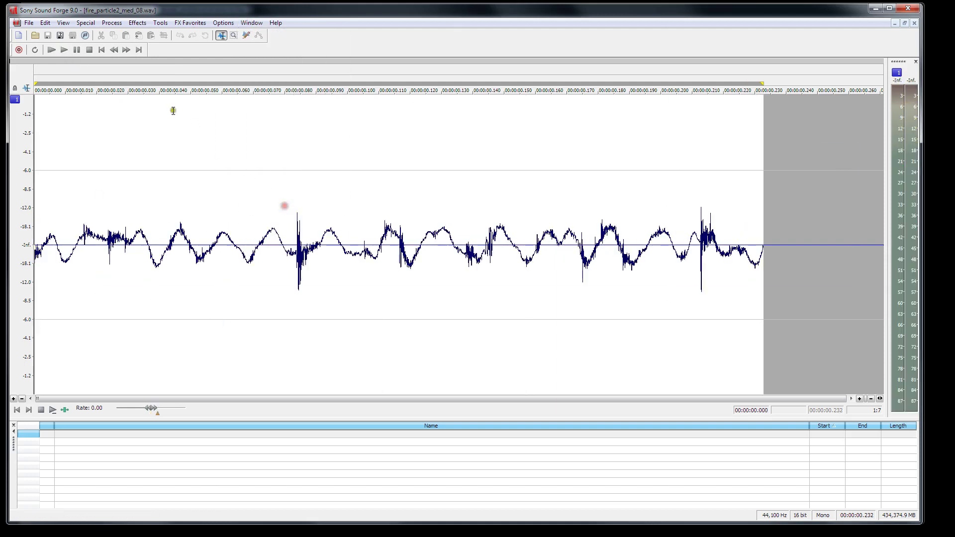
{"action": "left_click", "coordinate": [64, 50]}
- Open the Select Window list of all open sound files and enlarge it
{"action": "left_click", "coordinate": [243, 24]}
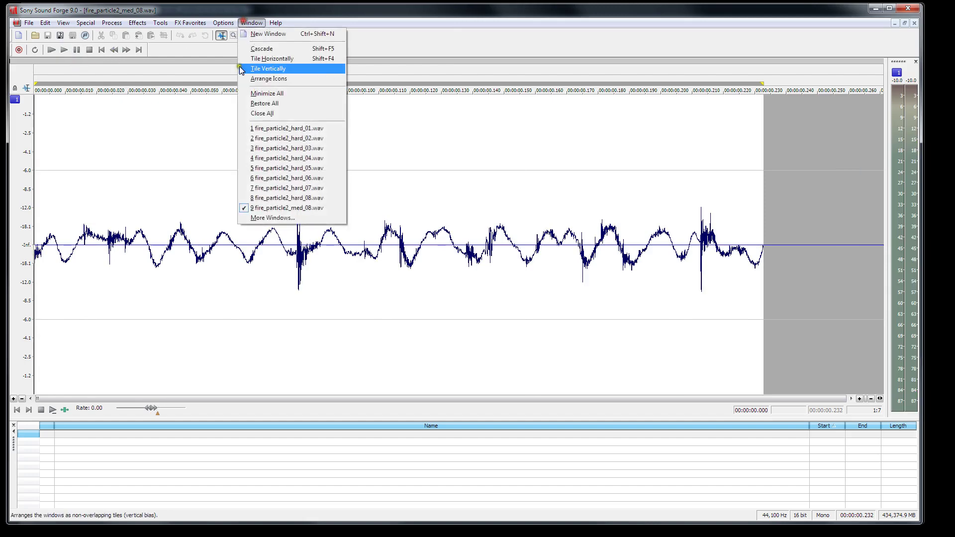
{"action": "left_click", "coordinate": [280, 215]}
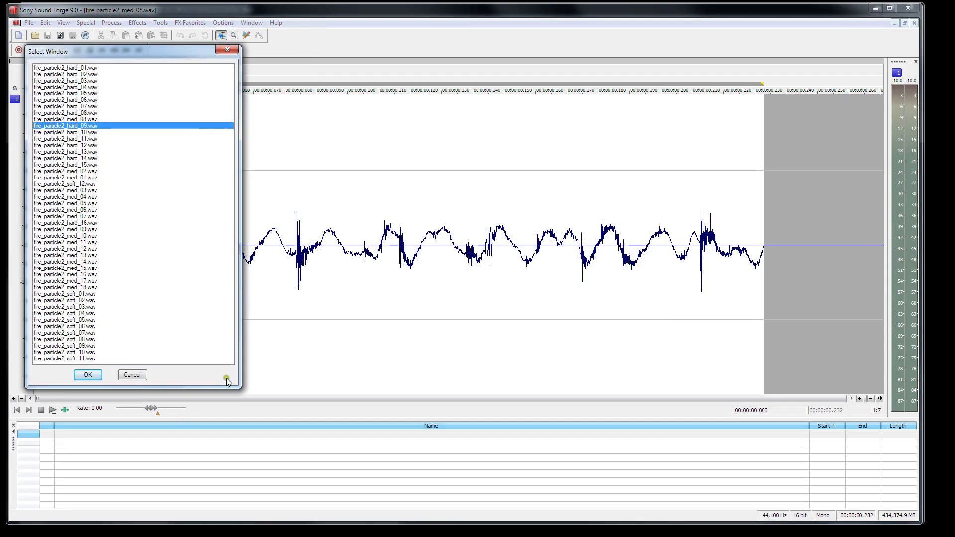
{"action": "left_click_drag", "start_coordinate": [239, 387], "coordinate": [254, 419]}
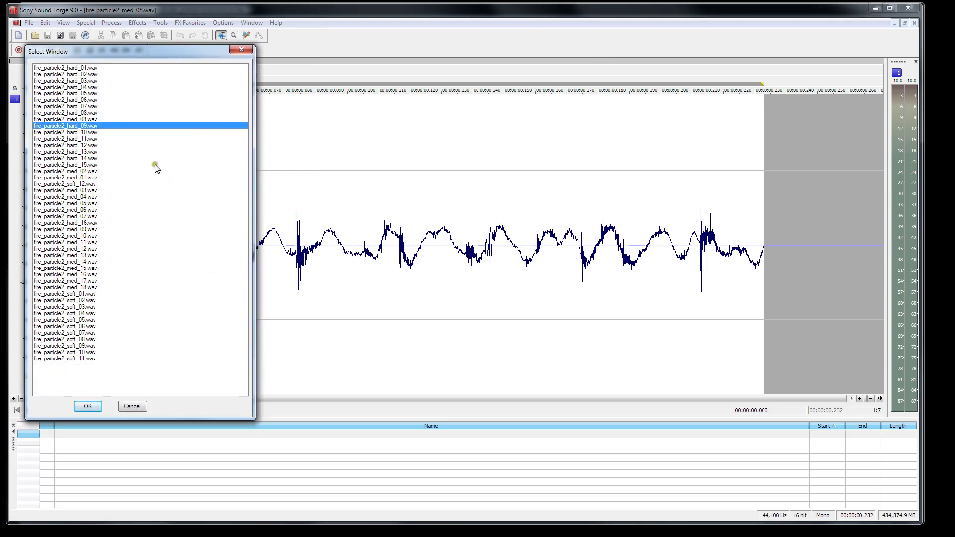
- Leave the open-files list and switch back to FMOD Designer
{"action": "left_click", "coordinate": [96, 68]}
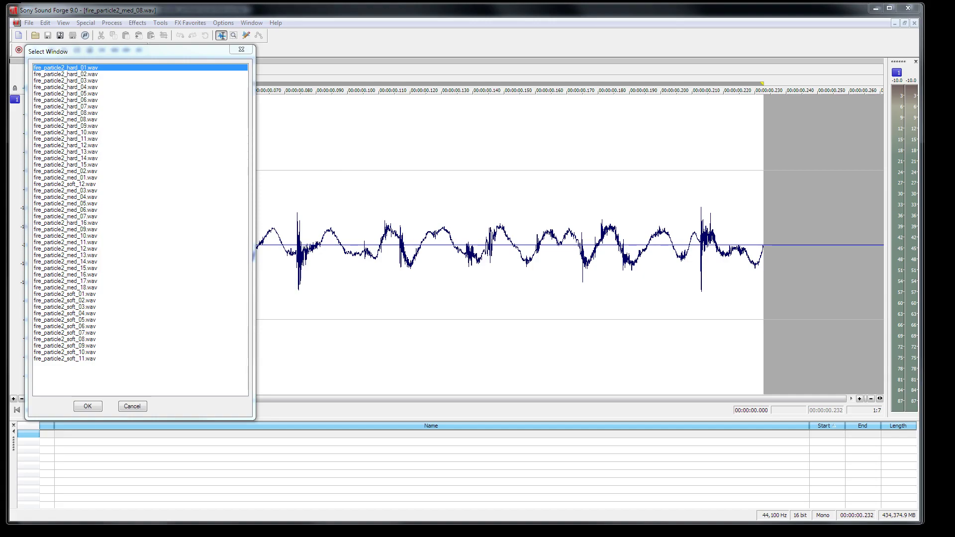
{"action": "key", "text": "alt+Tab"}
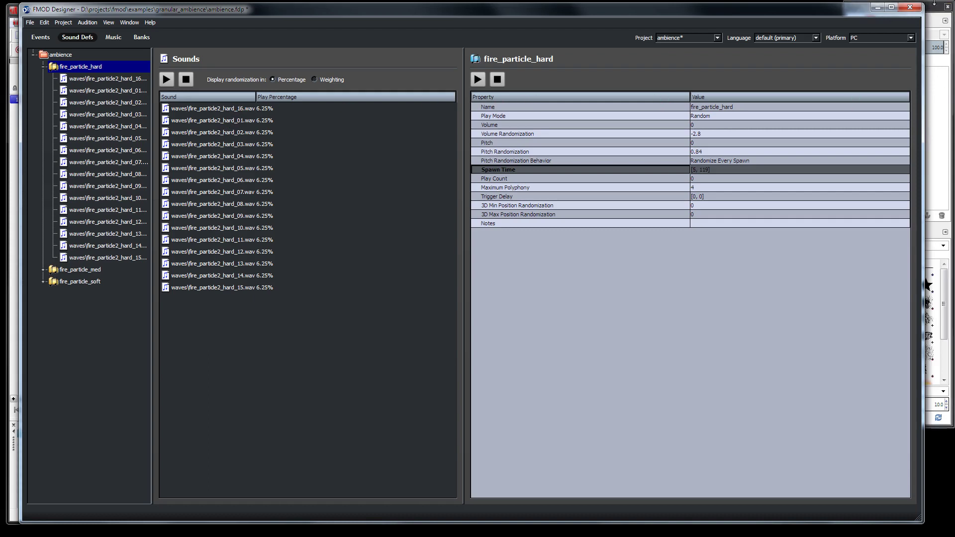
- Collapse fire_particle_hard in the tree and switch to the Banks view
{"action": "left_click", "coordinate": [945, 3]}
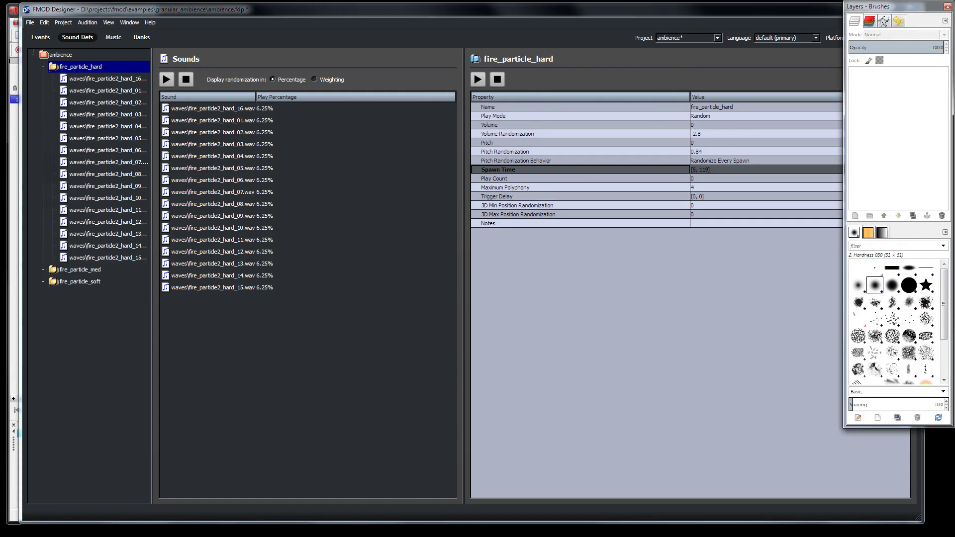
{"action": "left_click", "coordinate": [425, 91]}
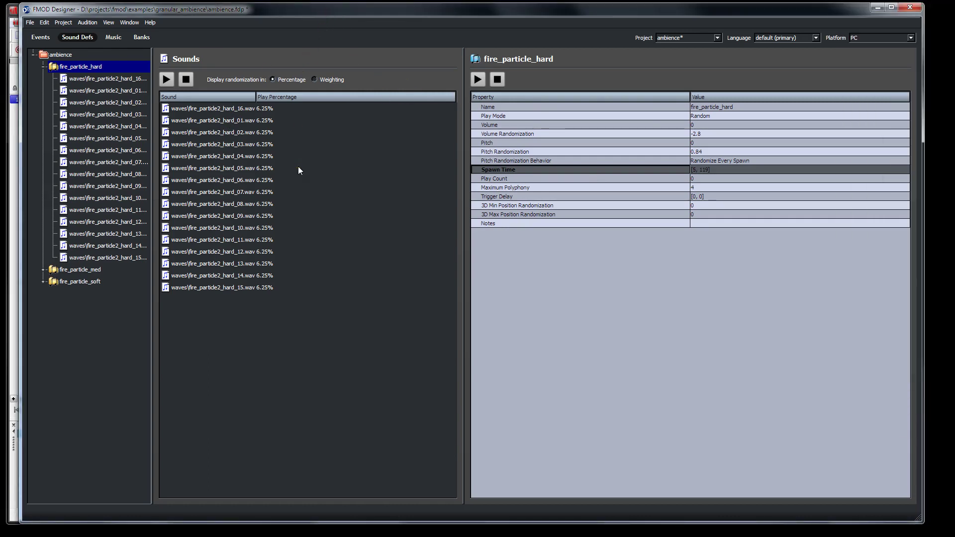
{"action": "left_click", "coordinate": [42, 67]}
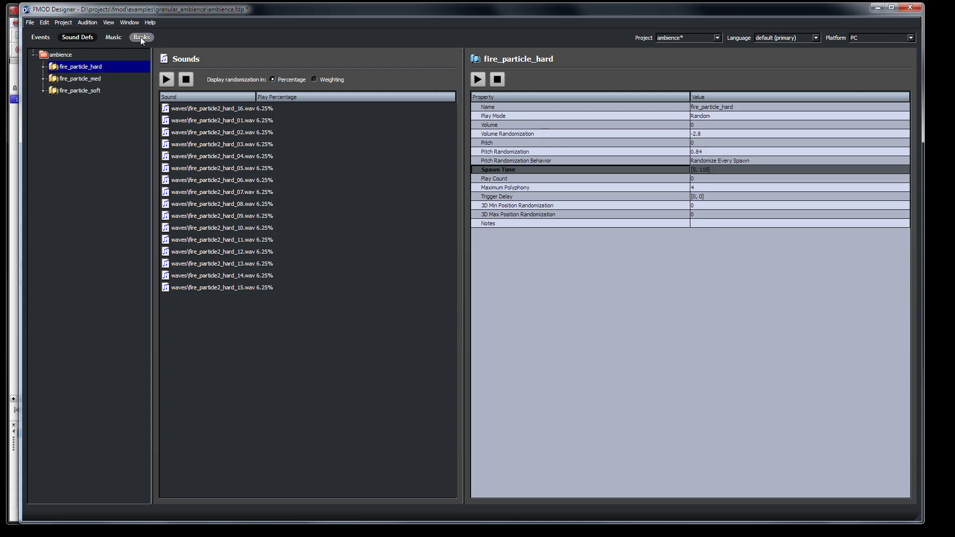
{"action": "left_click", "coordinate": [142, 37]}
- Select the ambience bank and scroll through its fire_particle2 sound files
{"action": "left_click", "coordinate": [64, 67]}
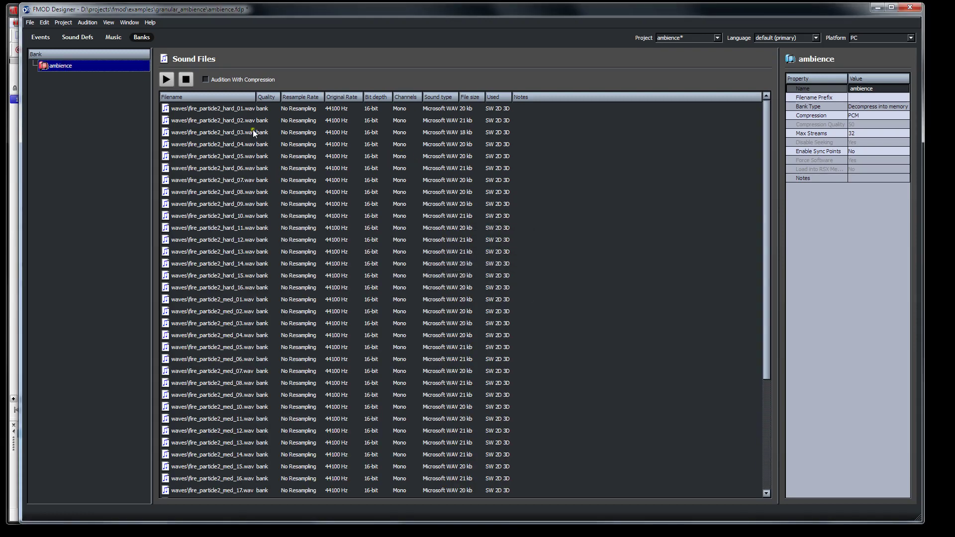
{"action": "left_click_drag", "start_coordinate": [766, 250], "coordinate": [775, 366]}
{"action": "left_click_drag", "start_coordinate": [777, 407], "coordinate": [757, 234]}
{"action": "scroll", "coordinate": [244, 217], "scroll_direction": "down", "scroll_amount": 4}
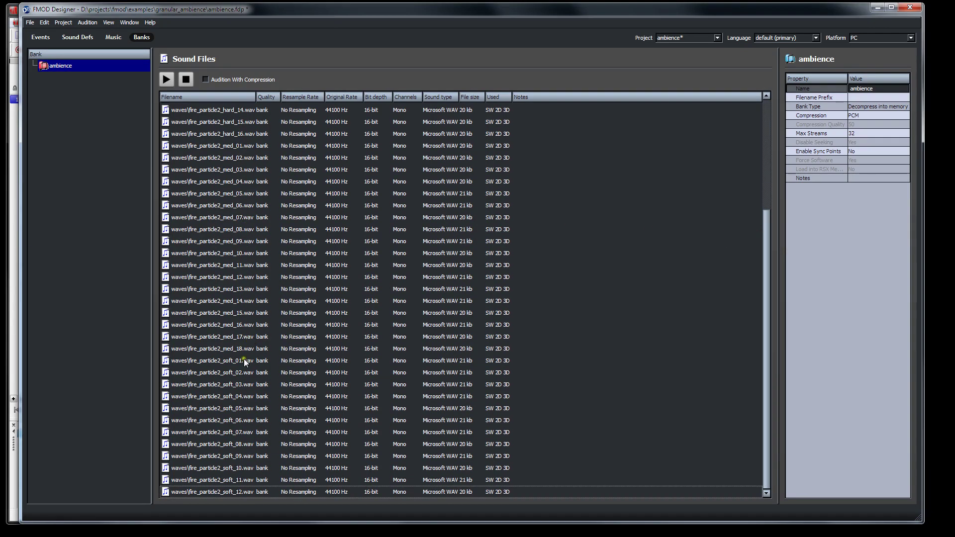
{"action": "scroll", "coordinate": [246, 363], "scroll_direction": "up", "scroll_amount": 5}
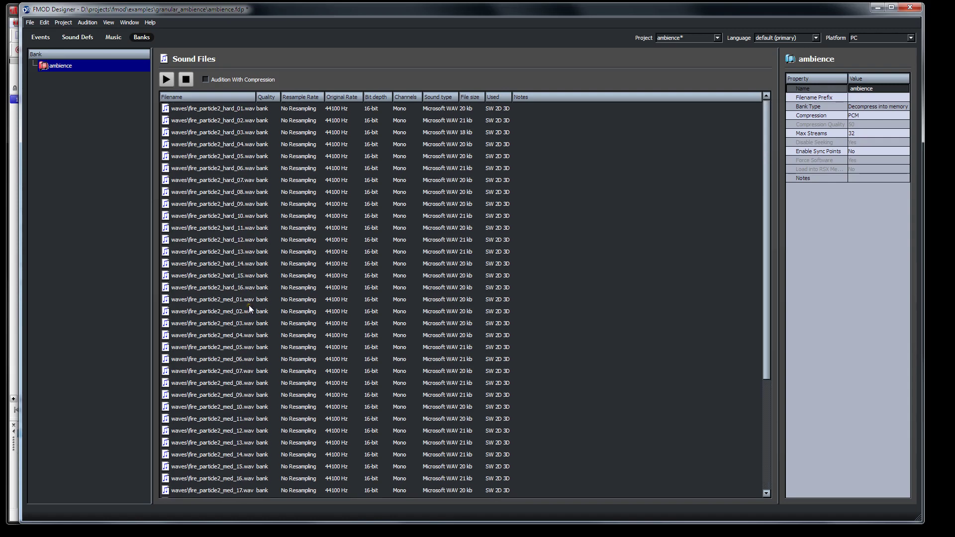
{"action": "scroll", "coordinate": [247, 314], "scroll_direction": "down", "scroll_amount": 4}
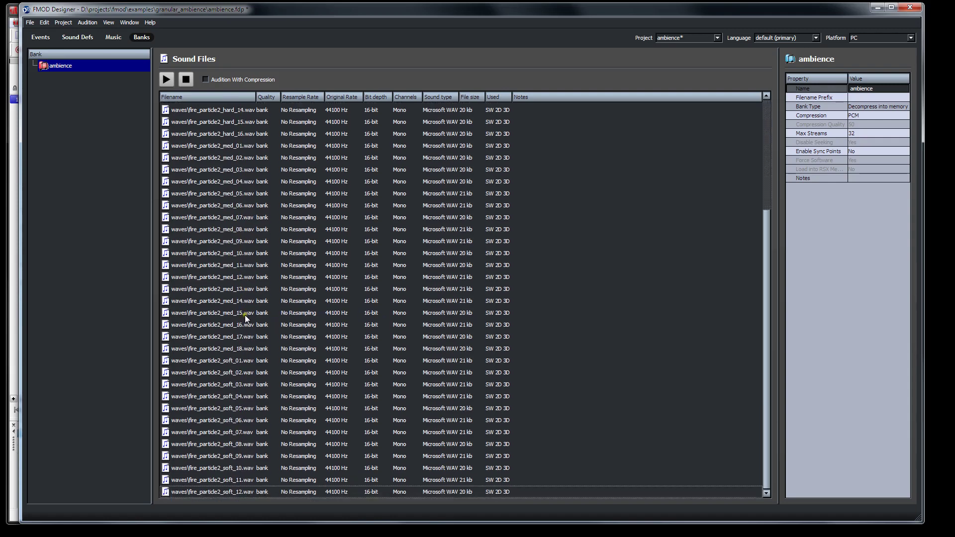
{"action": "scroll", "coordinate": [245, 314], "scroll_direction": "up", "scroll_amount": 4}
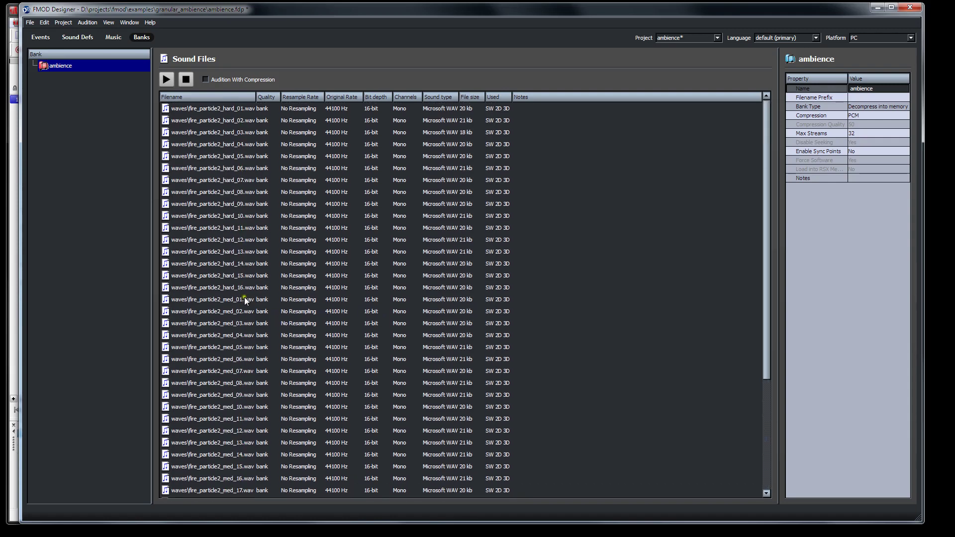
- Compare the fire_particle_hard, med and soft sound definitions, ending on fire_particle_hard
{"action": "left_click", "coordinate": [79, 38]}
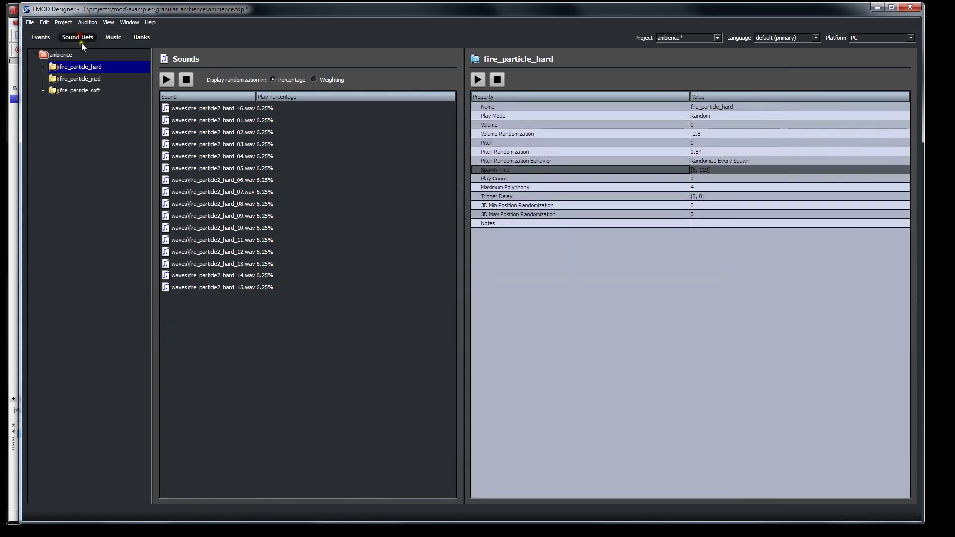
{"action": "left_click", "coordinate": [86, 79]}
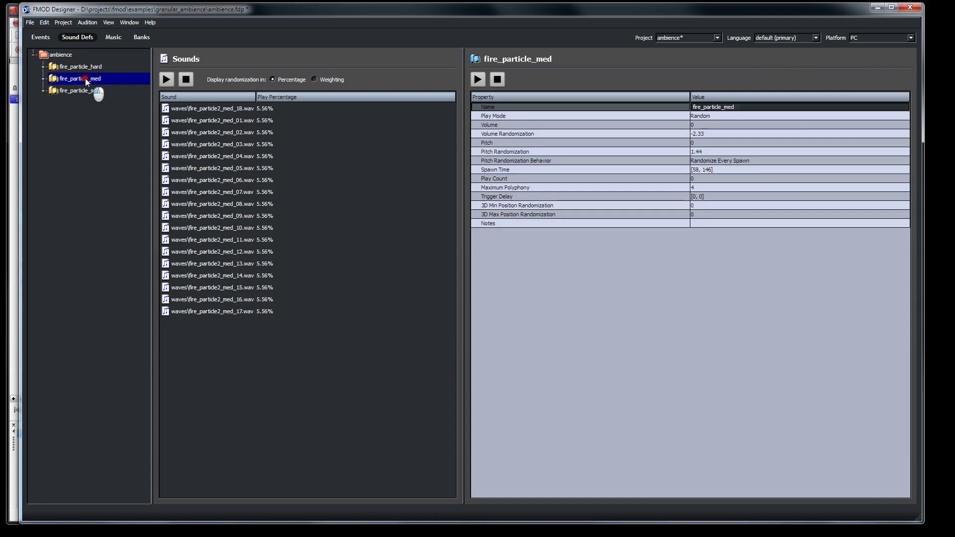
{"action": "left_click", "coordinate": [84, 90]}
{"action": "left_click", "coordinate": [83, 78]}
{"action": "left_click", "coordinate": [86, 66]}
{"action": "left_click", "coordinate": [90, 90]}
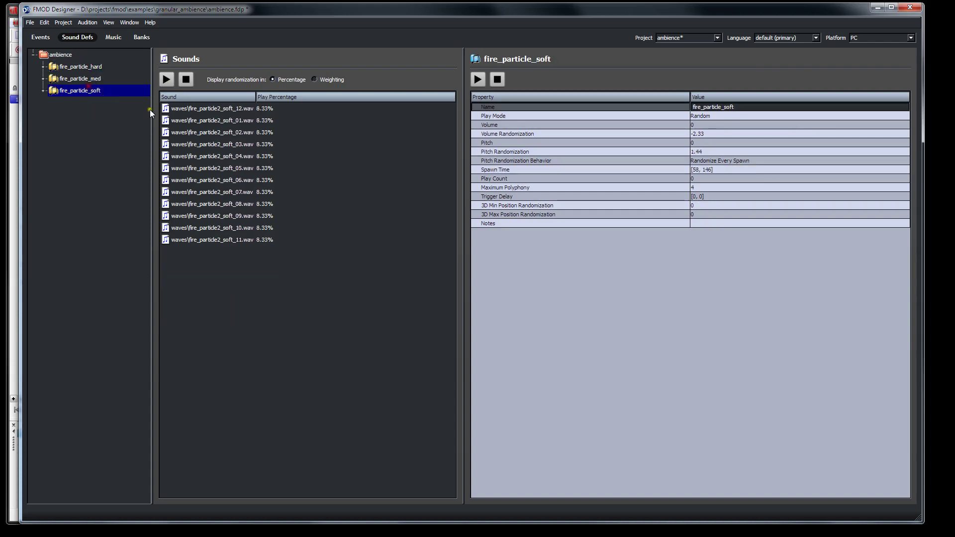
{"action": "left_click", "coordinate": [94, 79]}
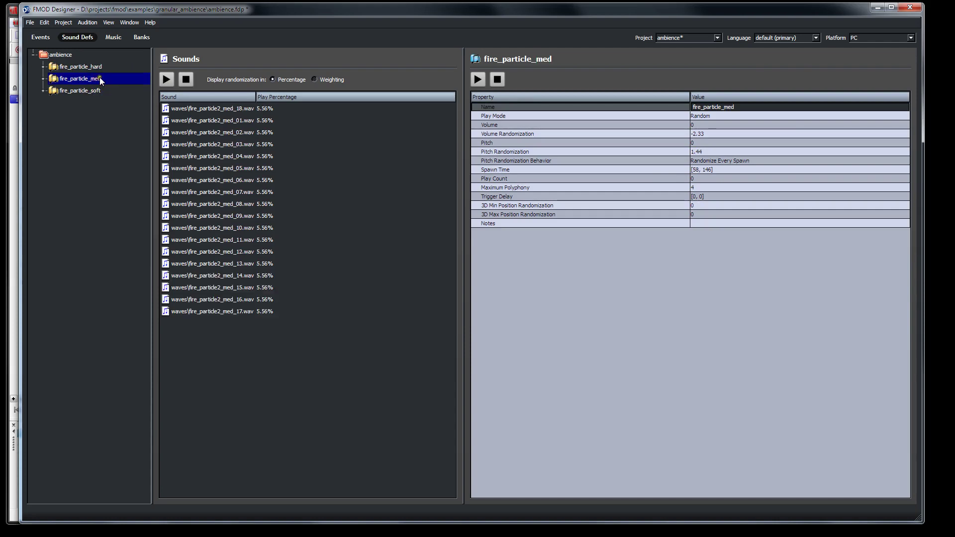
{"action": "left_click", "coordinate": [81, 66]}
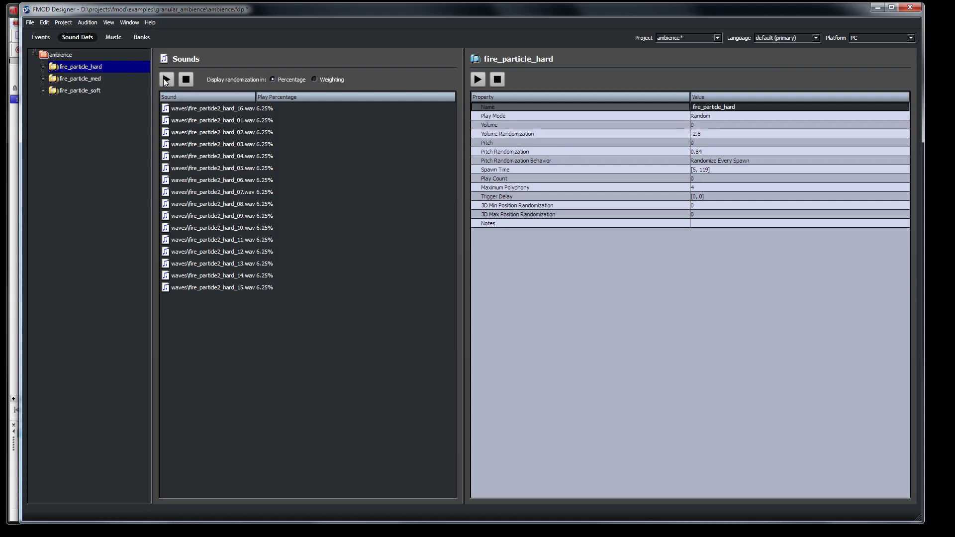
{"action": "left_click", "coordinate": [184, 81]}
{"action": "left_click", "coordinate": [195, 155]}
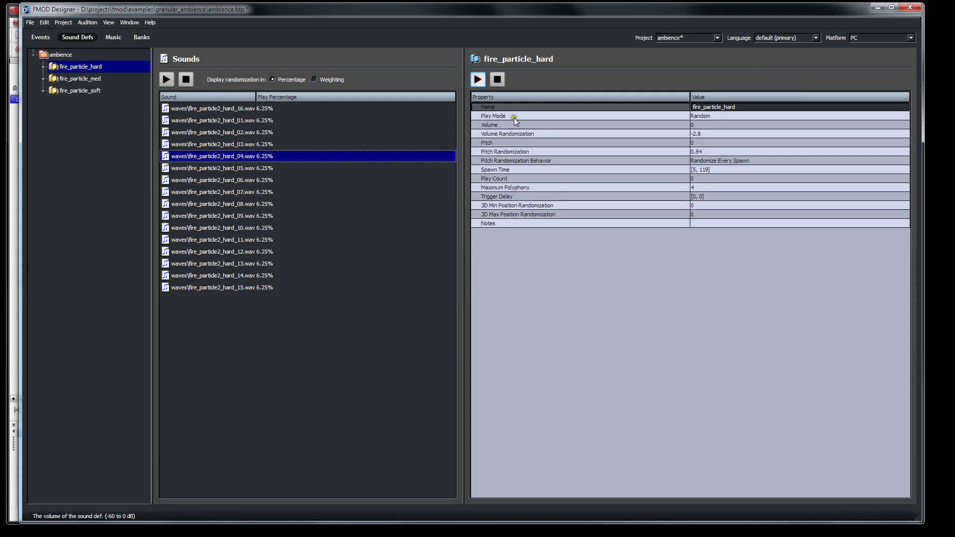
{"action": "left_click", "coordinate": [497, 82]}
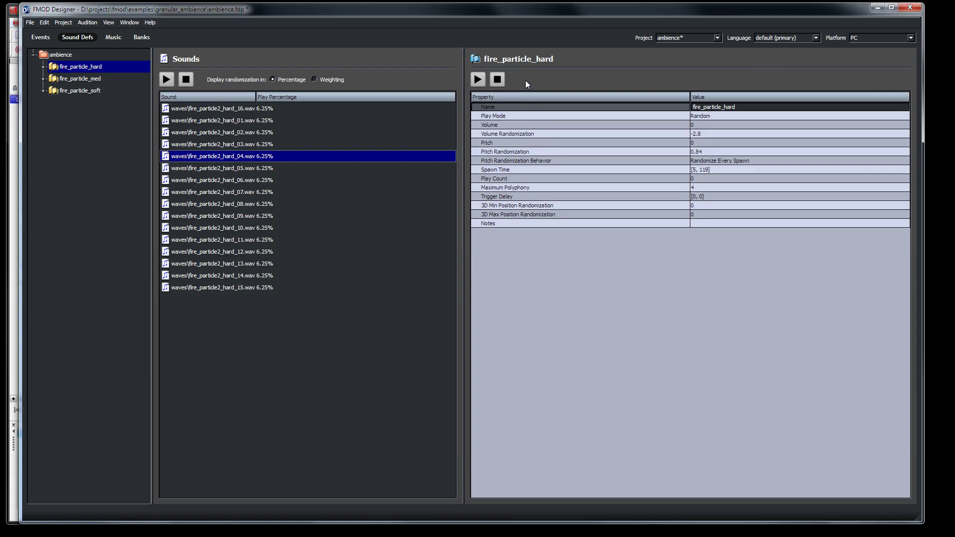
- Close the ambience project without saving, then reopen ambience.fdp from the recent files
{"action": "left_click", "coordinate": [33, 38]}
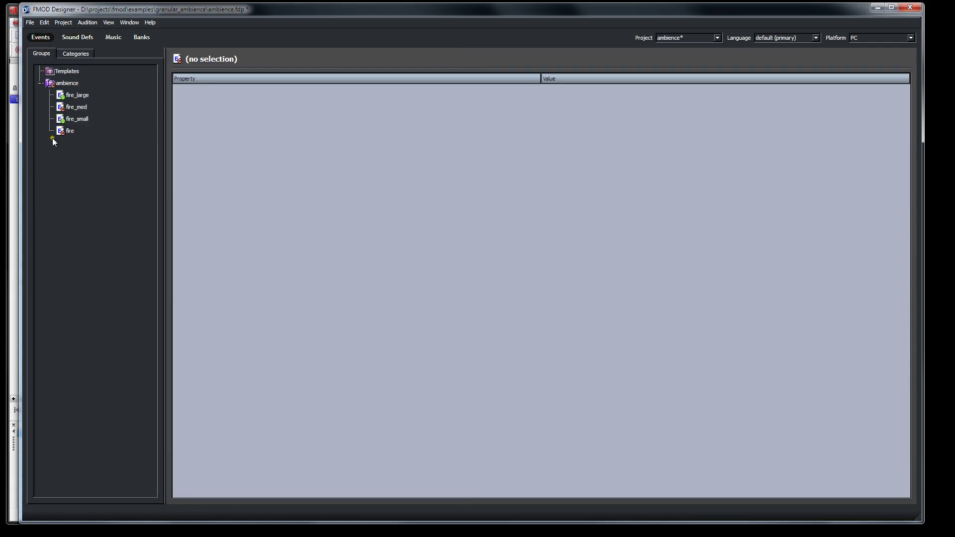
{"action": "left_click", "coordinate": [31, 23]}
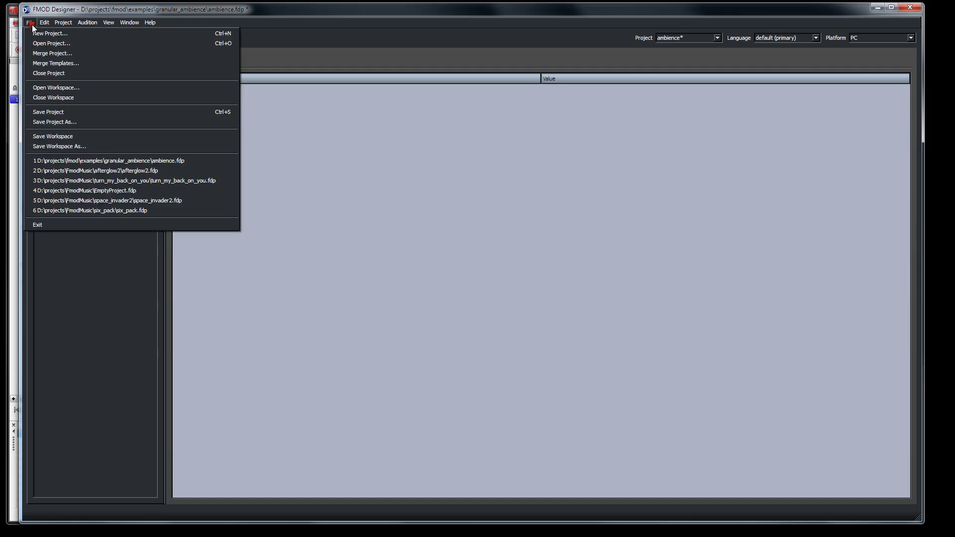
{"action": "left_click", "coordinate": [50, 74]}
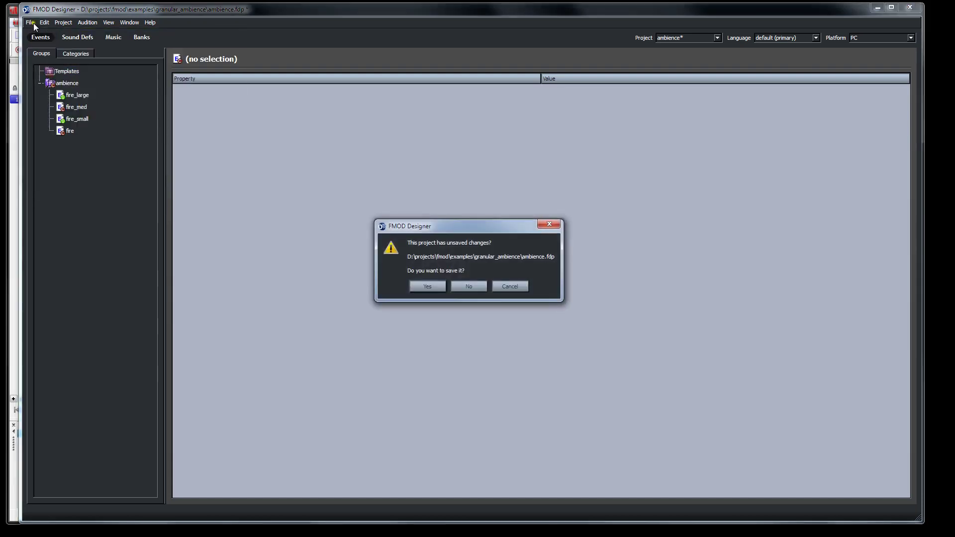
{"action": "left_click", "coordinate": [458, 288]}
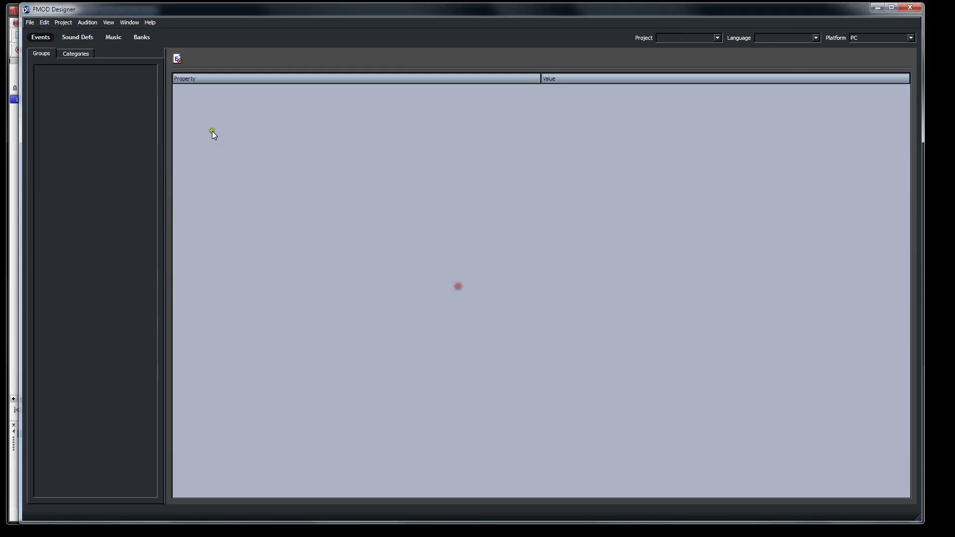
{"action": "left_click", "coordinate": [30, 24]}
{"action": "left_click", "coordinate": [71, 160]}
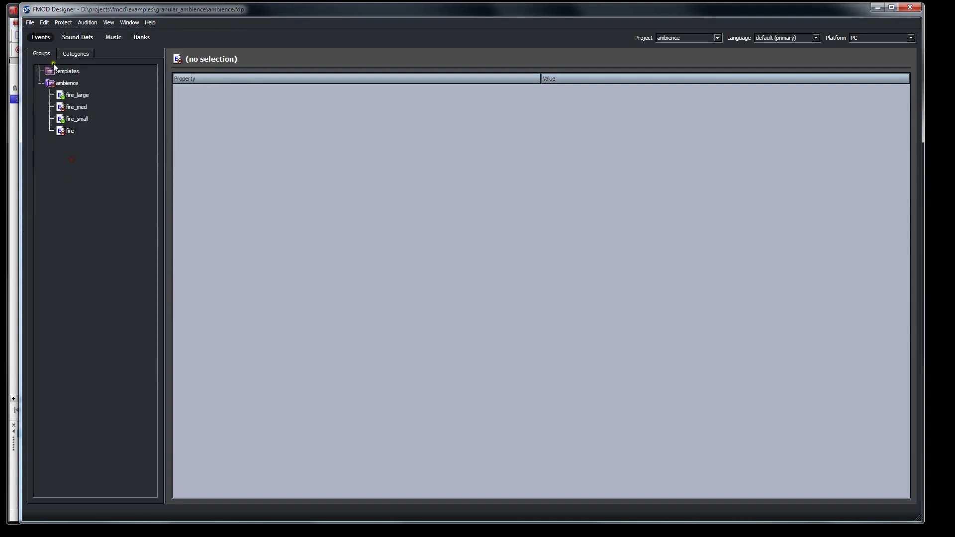
- Play the fire event and sweep its intensity parameter up to hear the layer crossfades
{"action": "left_click", "coordinate": [61, 131]}
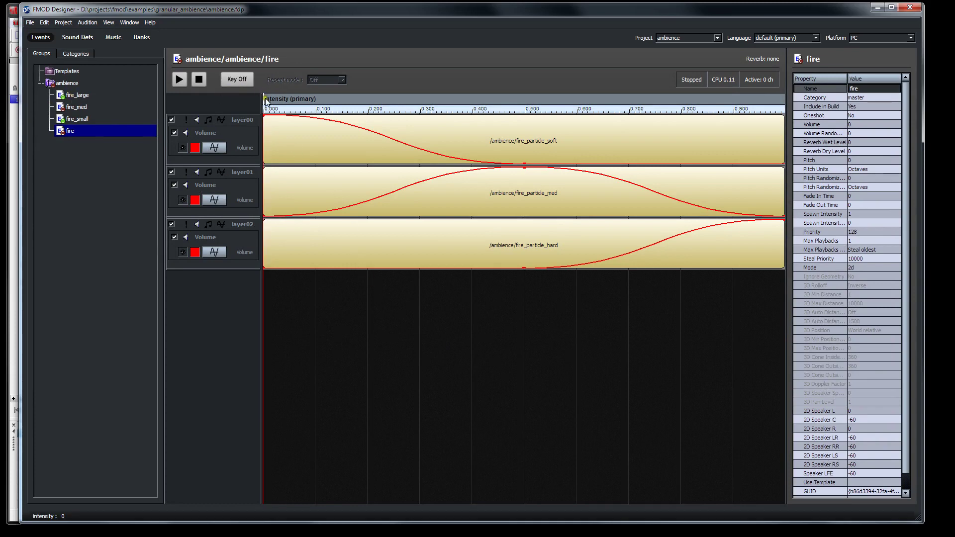
{"action": "left_click", "coordinate": [179, 79]}
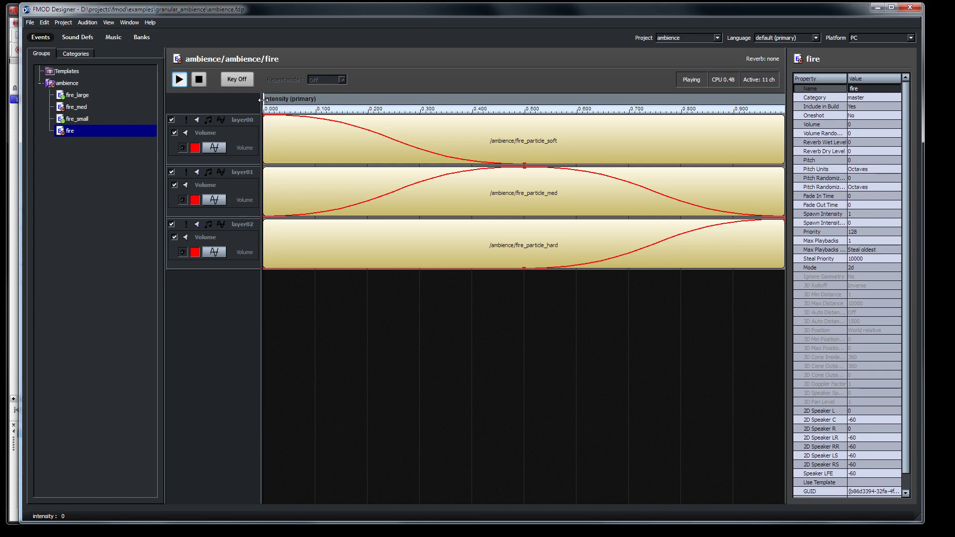
{"action": "left_click_drag", "start_coordinate": [263, 99], "coordinate": [799, 107]}
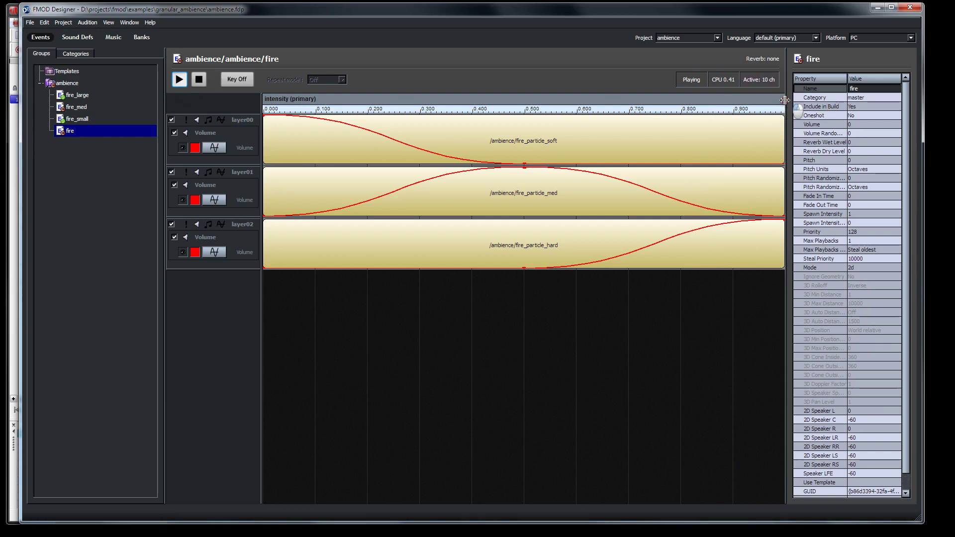
{"action": "mouse_move", "coordinate": [784, 107]}
{"action": "left_mouse_down"}
{"action": "mouse_move", "coordinate": [439, 113]}
{"action": "mouse_move", "coordinate": [777, 113]}
{"action": "mouse_move", "coordinate": [781, 104]}
{"action": "left_mouse_up"}
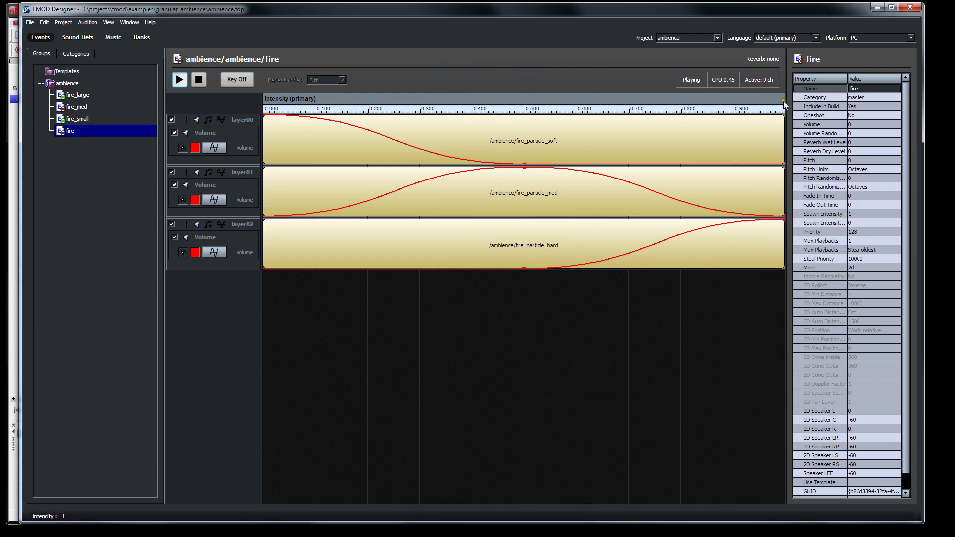
{"action": "mouse_move", "coordinate": [785, 101]}
{"action": "left_mouse_down"}
{"action": "mouse_move", "coordinate": [580, 103]}
{"action": "mouse_move", "coordinate": [795, 102]}
{"action": "left_mouse_up"}
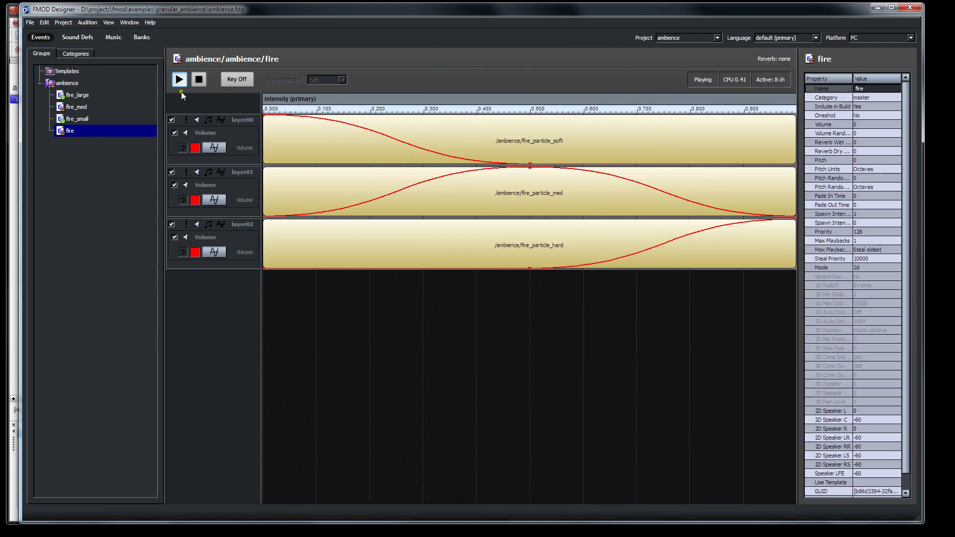
- Stop the fire event, drop intensity to about 0.067 and briefly audition it
{"action": "left_click", "coordinate": [198, 80]}
{"action": "left_click_drag", "start_coordinate": [796, 95], "coordinate": [300, 102]}
{"action": "left_click", "coordinate": [180, 79]}
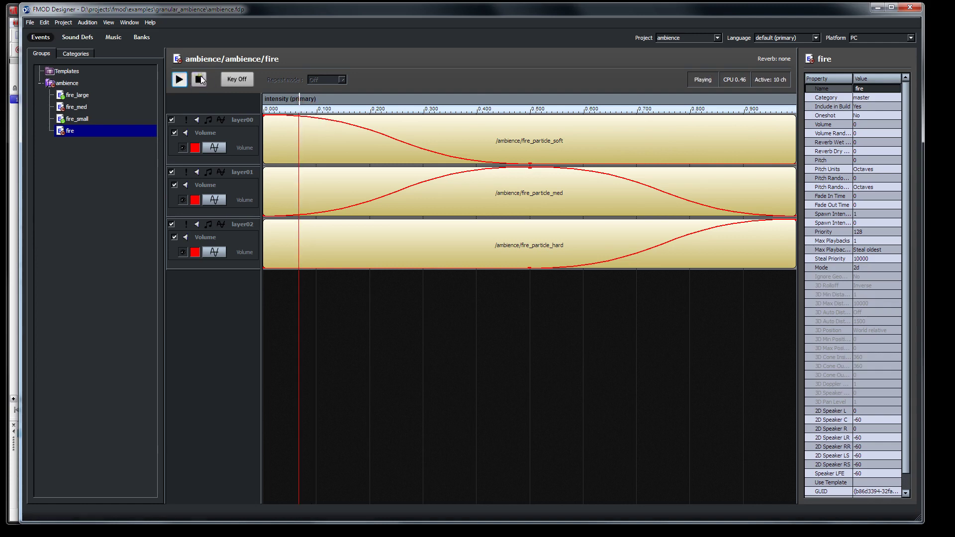
{"action": "left_click", "coordinate": [200, 81]}
{"action": "left_click", "coordinate": [298, 100]}
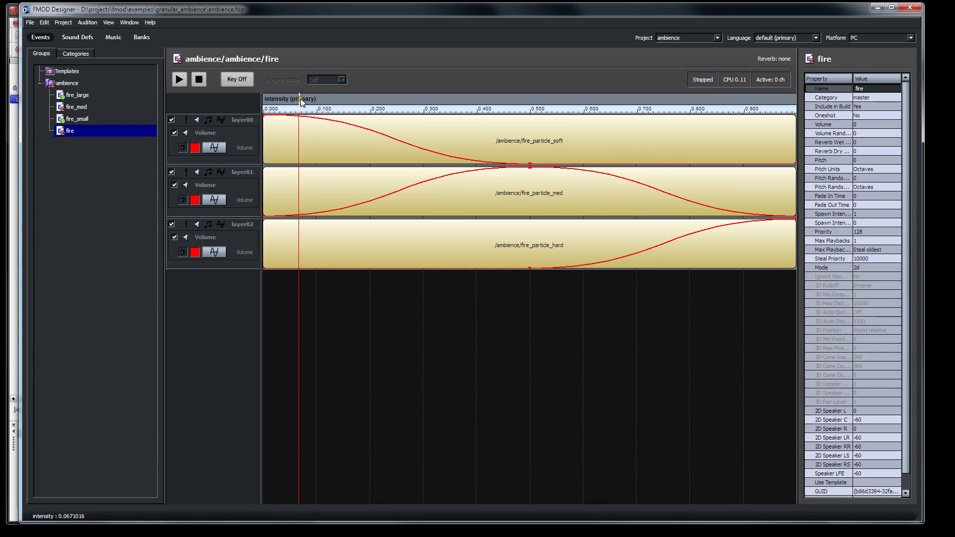
- Lower intensity to about 0.034, replay the event and sweep intensity toward 0.44
{"action": "left_click_drag", "start_coordinate": [298, 99], "coordinate": [282, 102]}
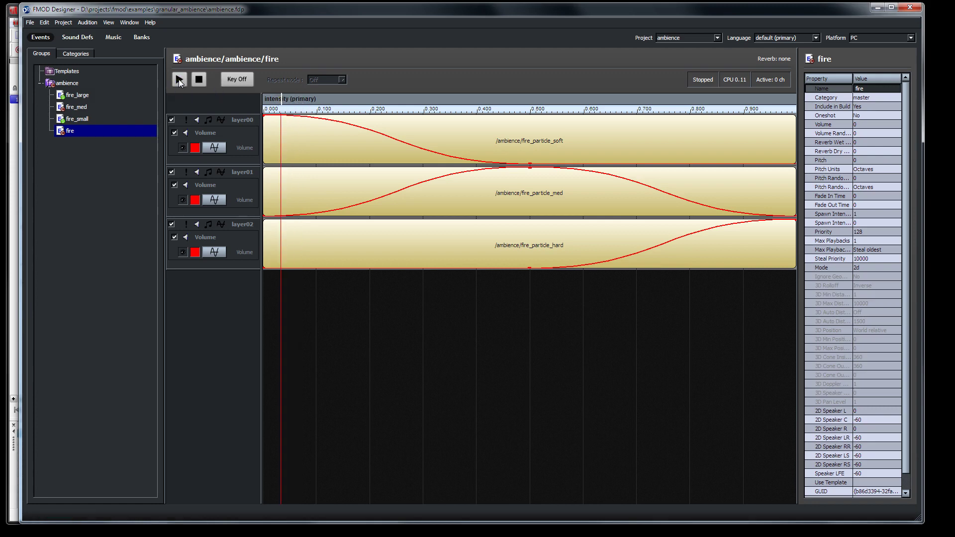
{"action": "mouse_move", "coordinate": [283, 100]}
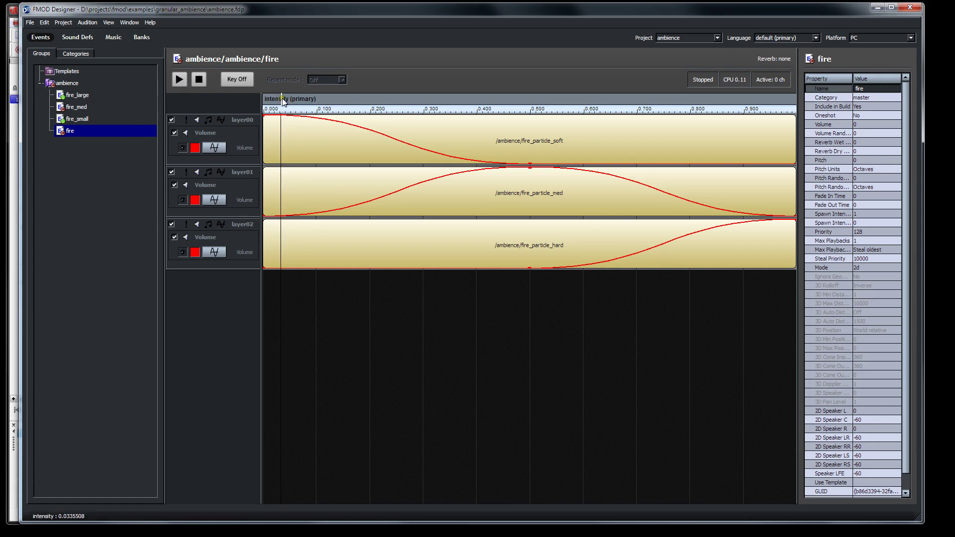
{"action": "left_click", "coordinate": [179, 79]}
{"action": "mouse_move", "coordinate": [281, 99]}
{"action": "left_mouse_down"}
{"action": "mouse_move", "coordinate": [766, 108]}
{"action": "mouse_move", "coordinate": [277, 99]}
{"action": "left_mouse_up"}
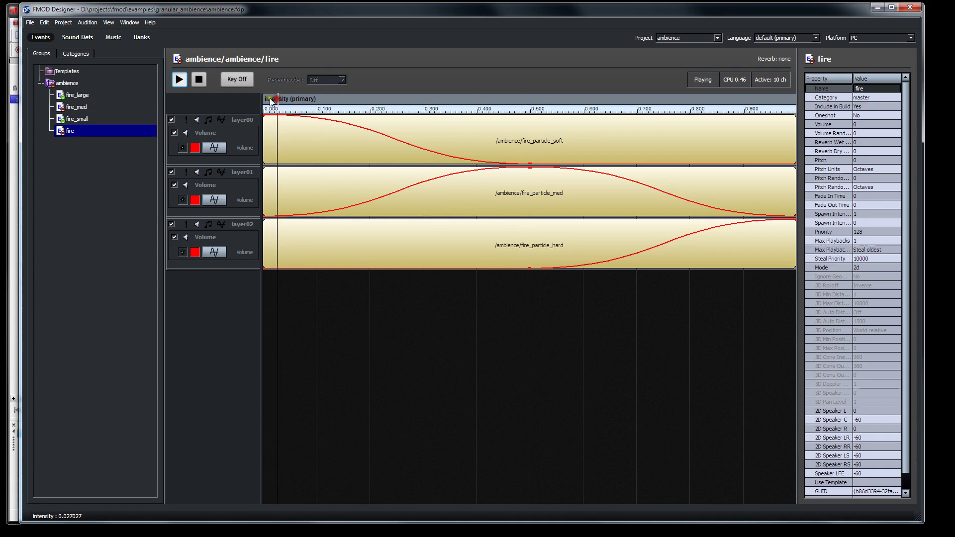
- Replay the fire event, raising intensity from 0.03 toward 0.47, then stop it
{"action": "left_click", "coordinate": [199, 80]}
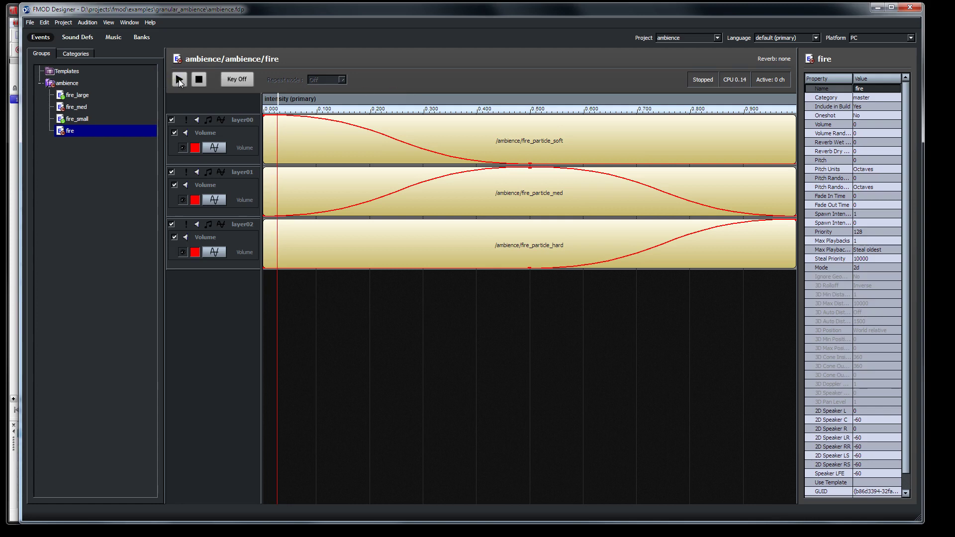
{"action": "left_click", "coordinate": [178, 79]}
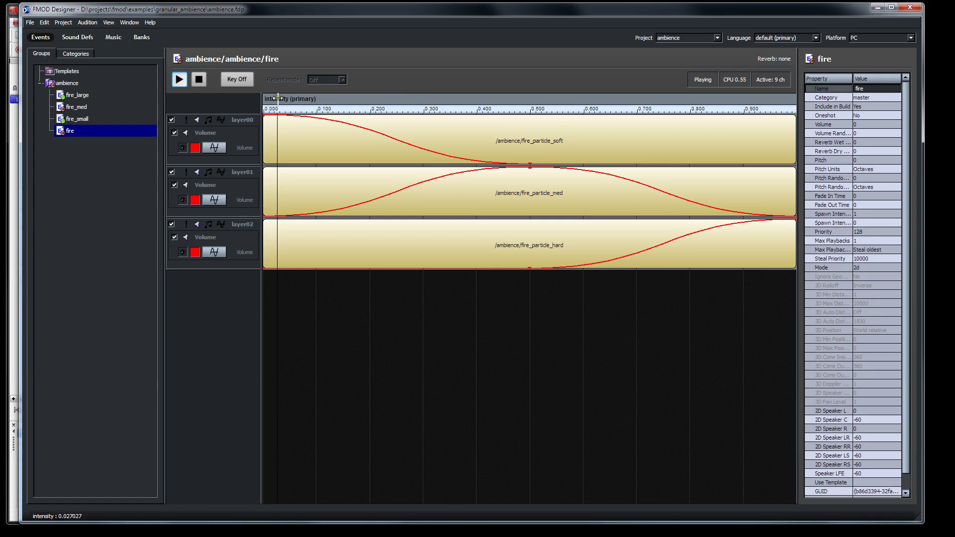
{"action": "left_click_drag", "start_coordinate": [277, 98], "coordinate": [309, 114]}
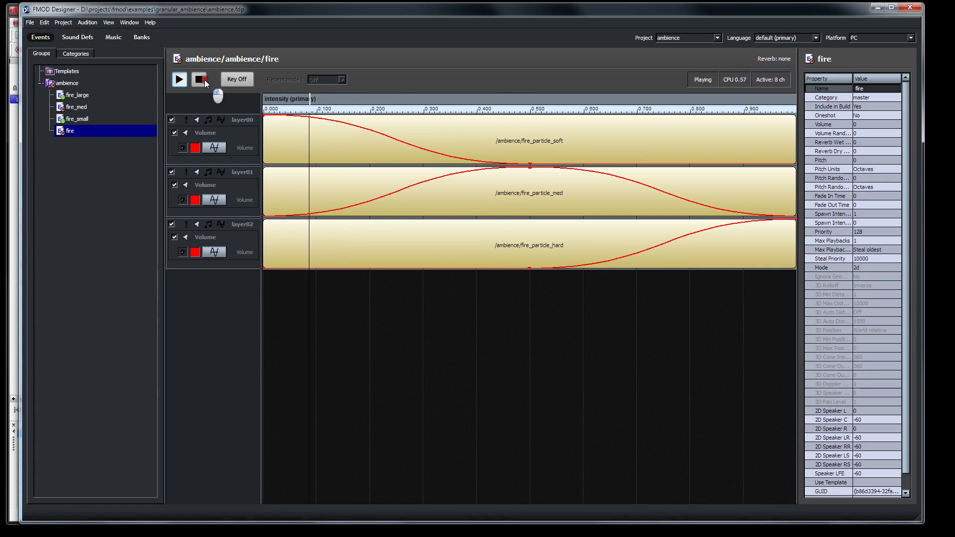
{"action": "left_click", "coordinate": [201, 80]}
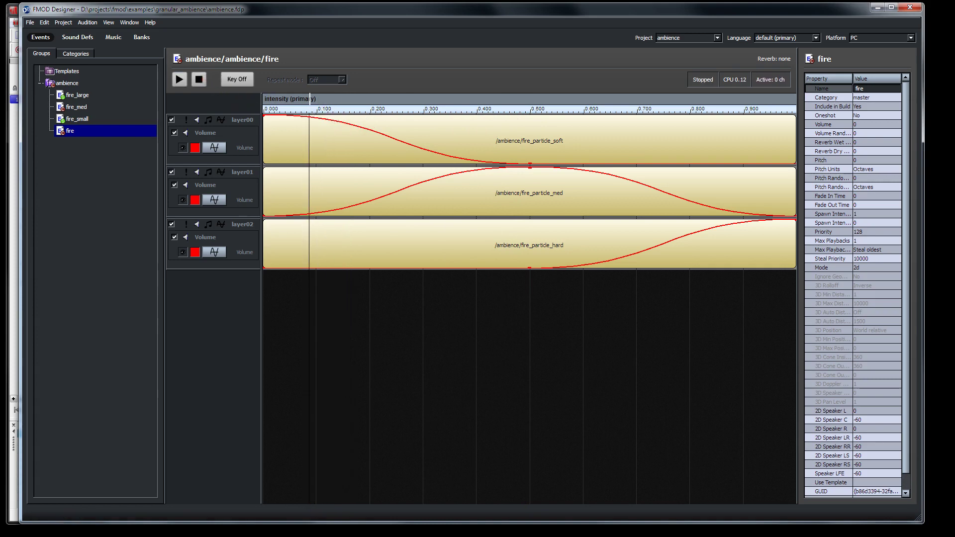